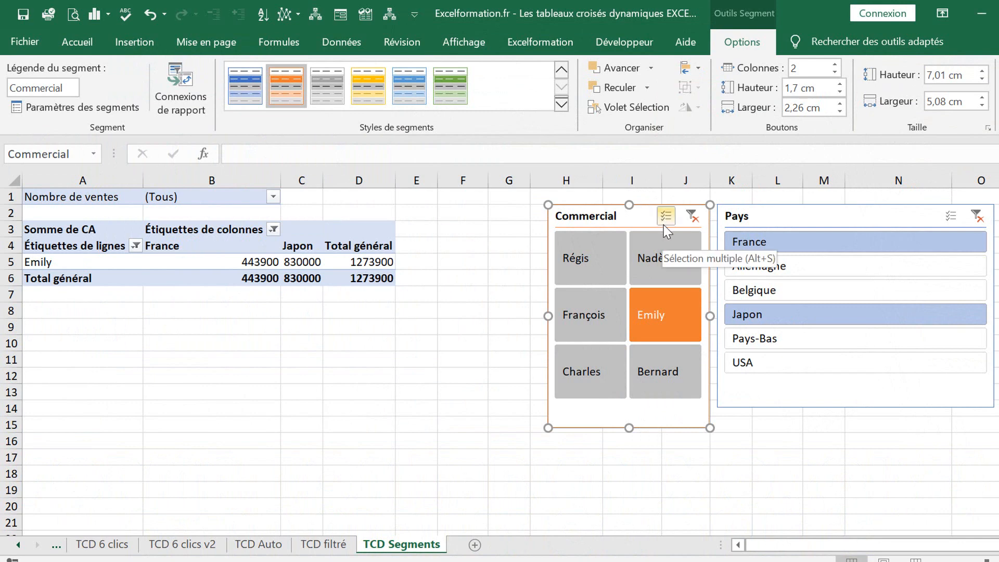
click(595, 329)
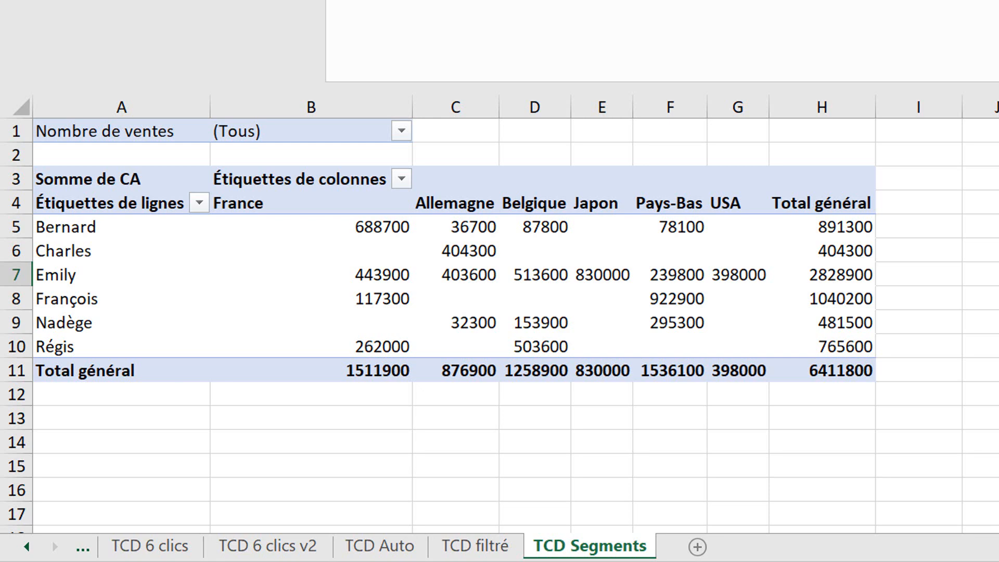
click(200, 204)
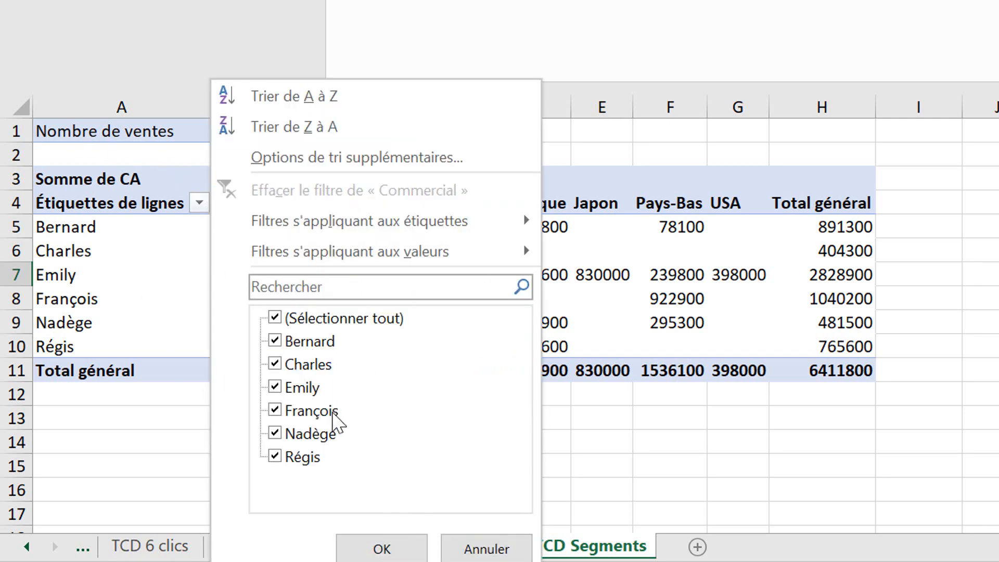
click(475, 552)
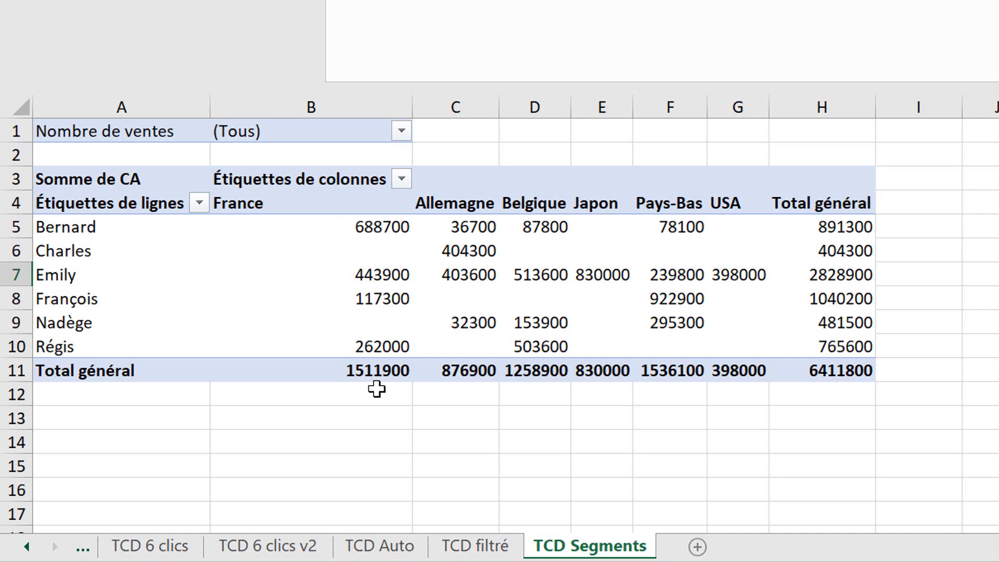
Insert slicers for the Commercial and Pays fields of the pivot table on the TCD Segments sheet
click(492, 315)
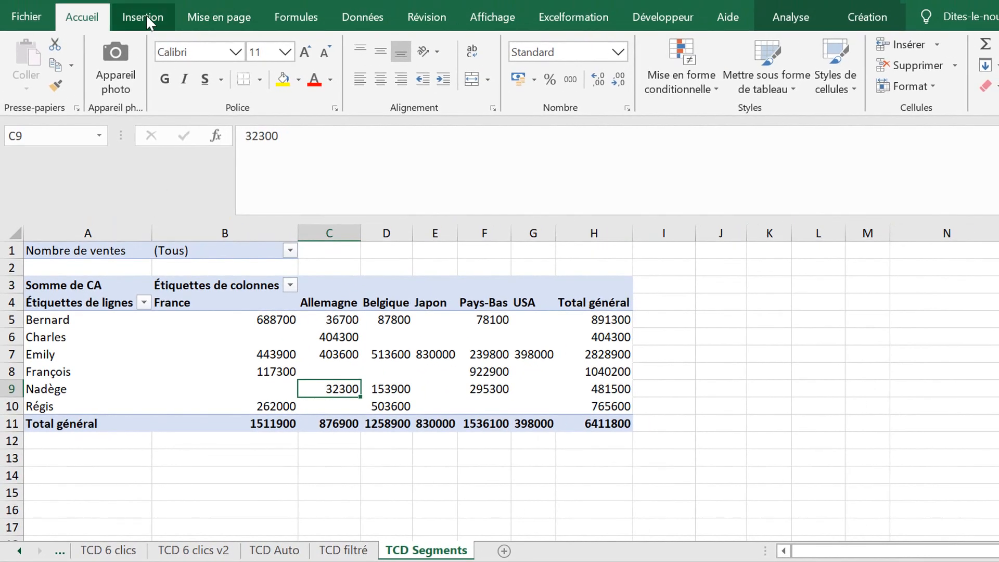
click(149, 2)
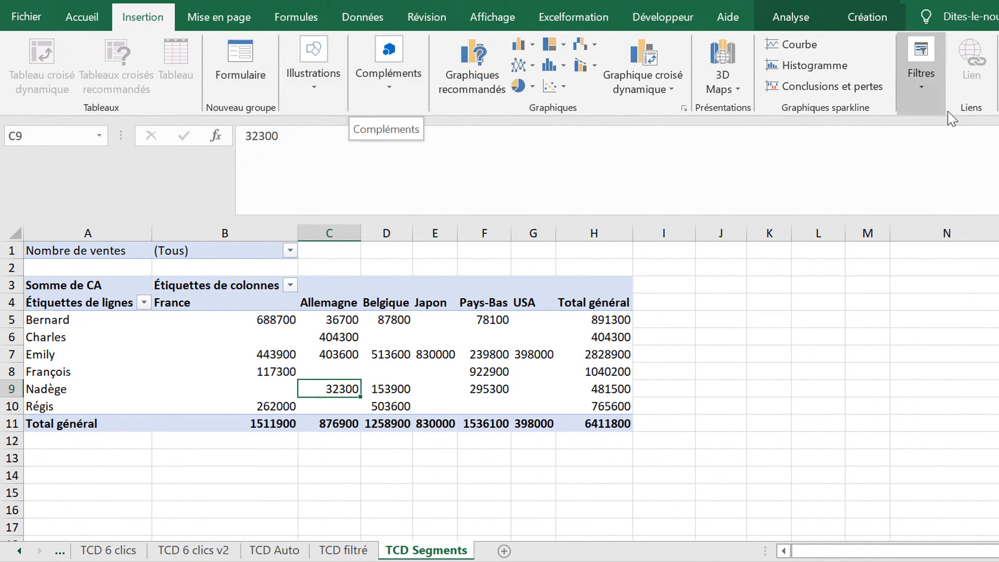
click(929, 111)
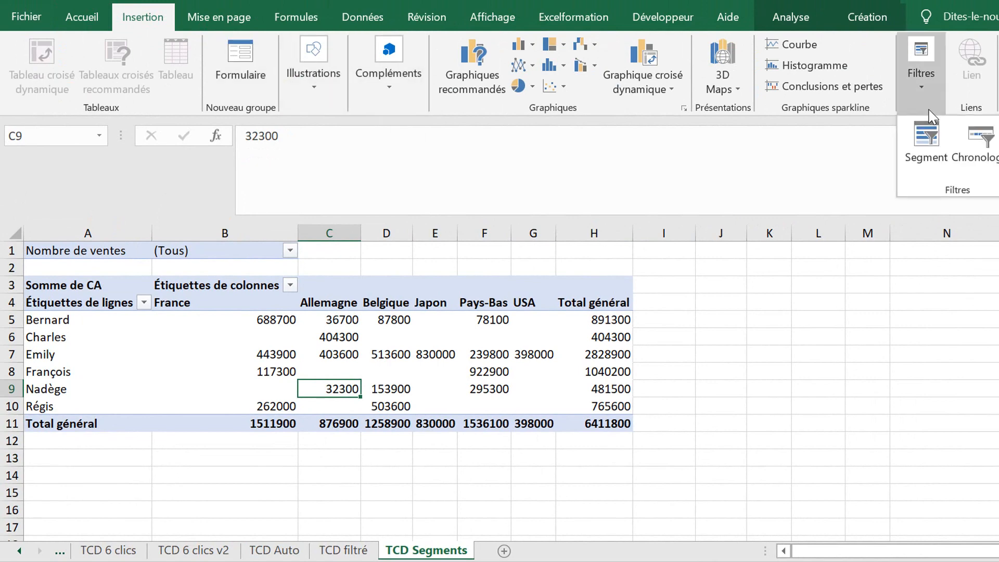
click(930, 141)
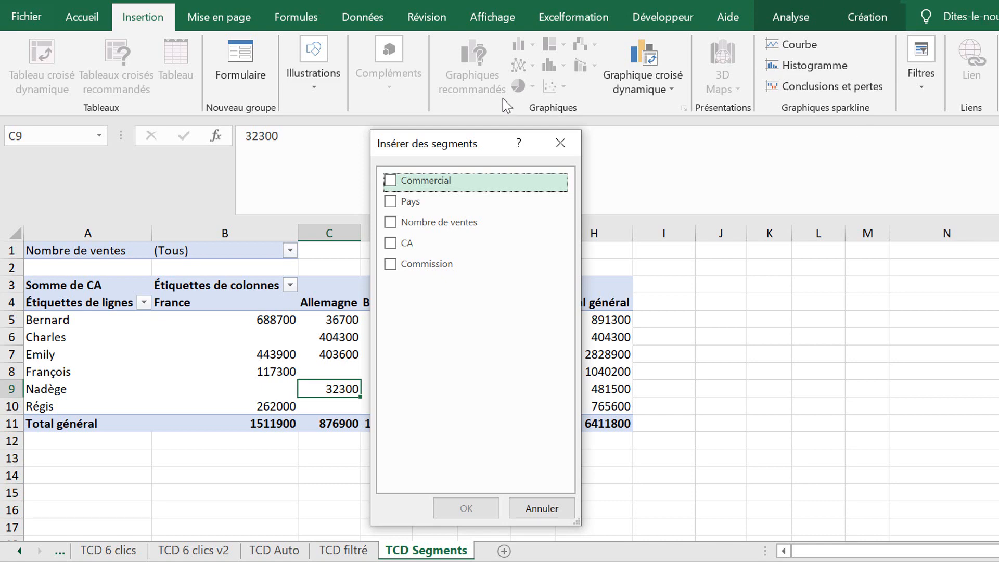
click(394, 188)
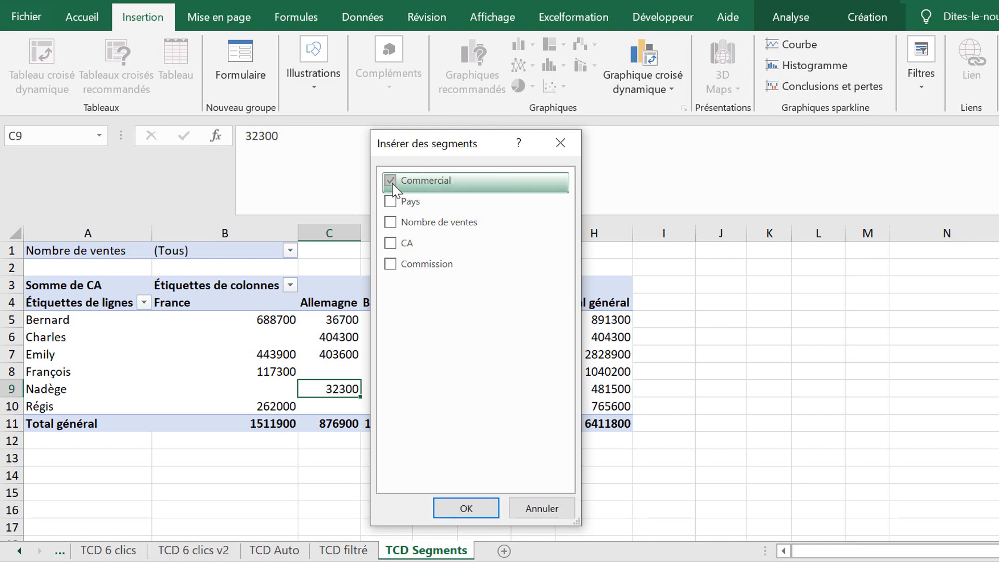
click(394, 205)
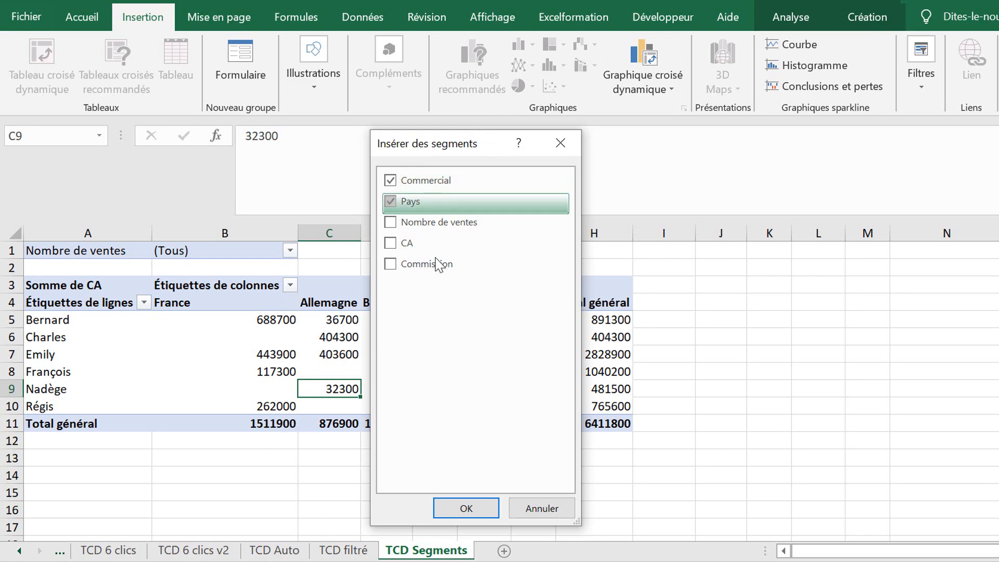
click(466, 508)
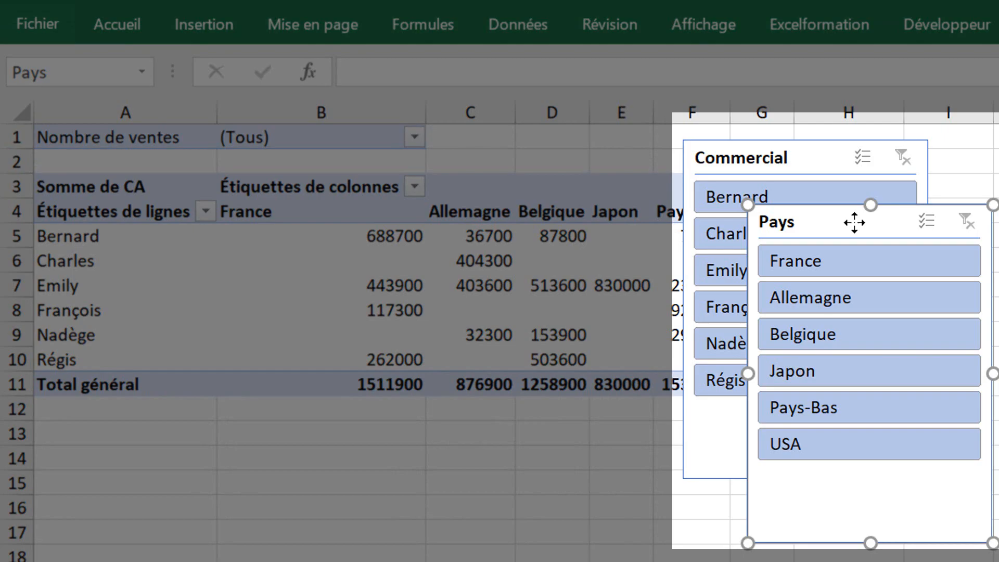
Arrange the Commercial and Pays slicers side by side, clear of the pivot table's country columns, and widen the Pays slicer
drag(853, 223, 998, 150)
click(801, 157)
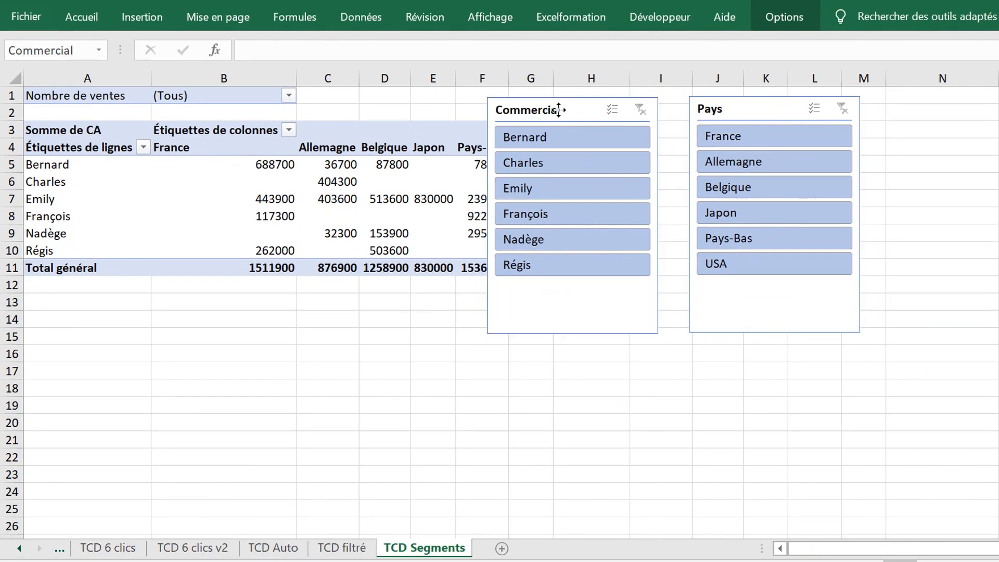
drag(558, 110, 578, 108)
click(859, 332)
drag(858, 332, 981, 311)
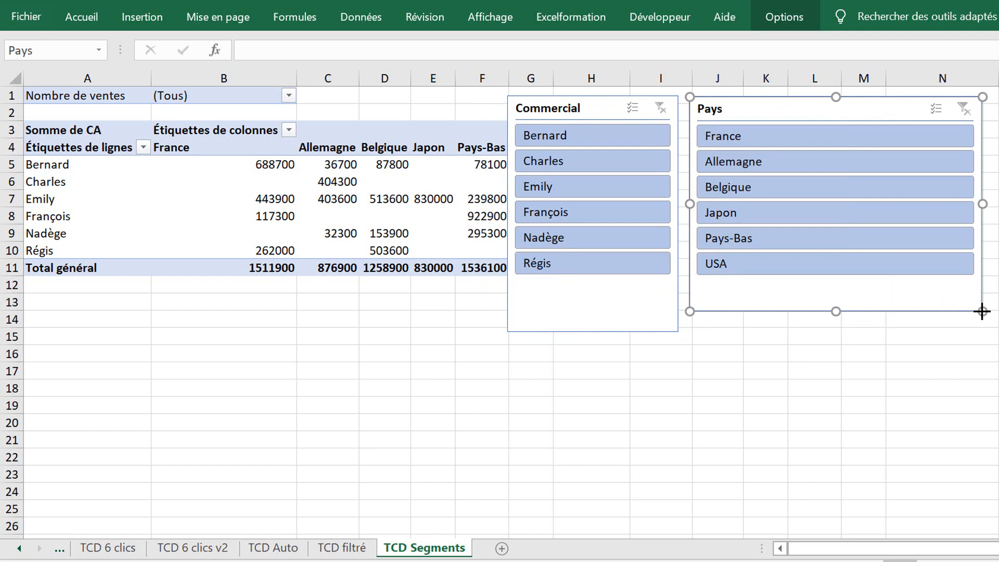
drag(580, 102, 647, 110)
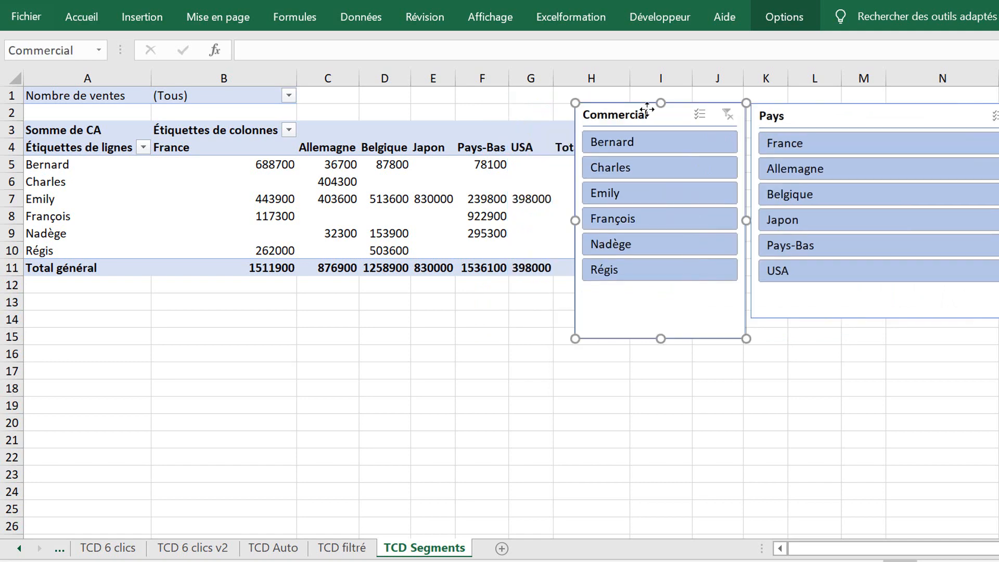
Filter the pivot table with the Commercial slicer to the second, third and fifth salespeople in its list
click(622, 188)
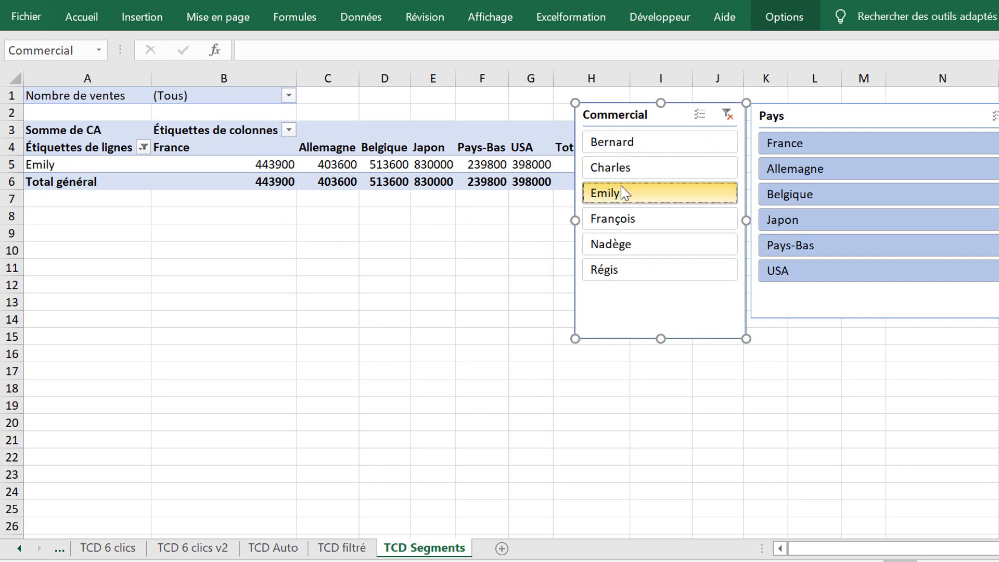
ctrl+click(618, 247)
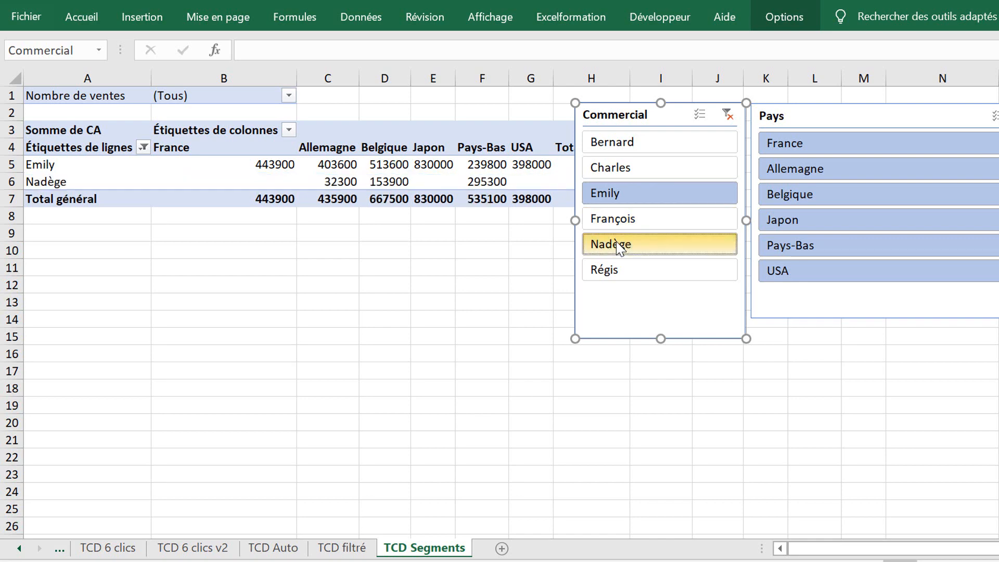
ctrl+click(625, 174)
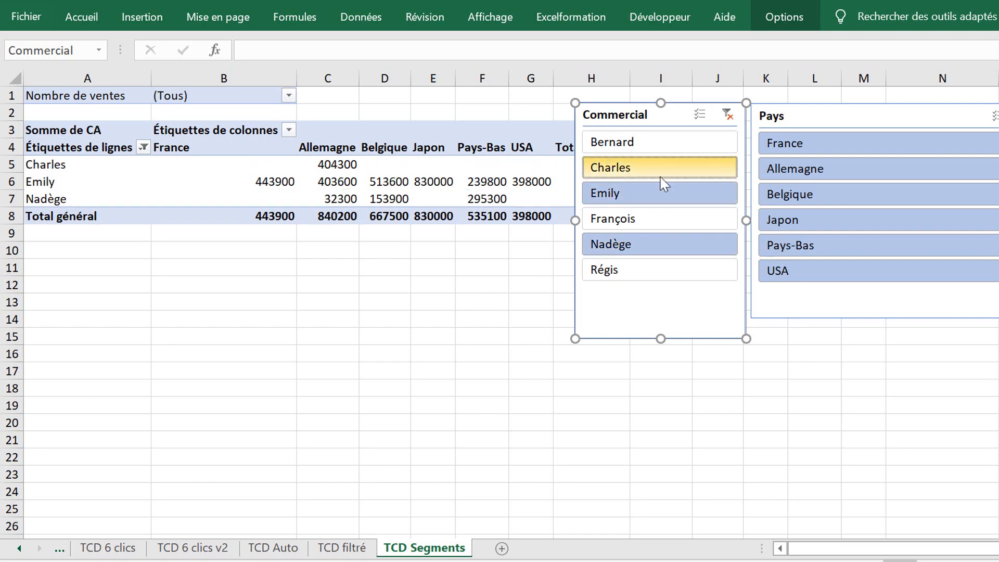
Enable multiple selection in the Commercial slicer, exclude the second salesperson and include the first and sixth
click(697, 116)
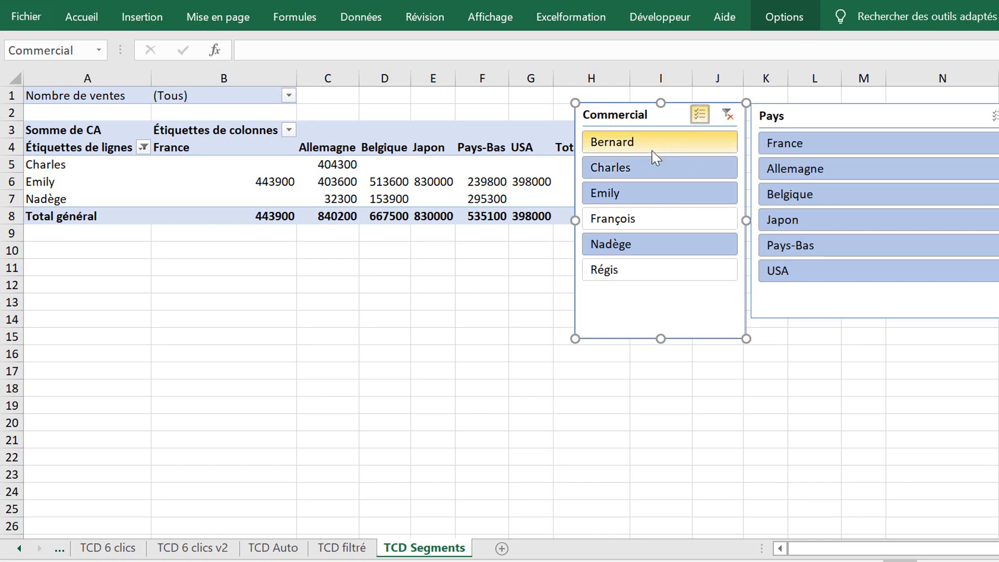
click(649, 171)
click(648, 143)
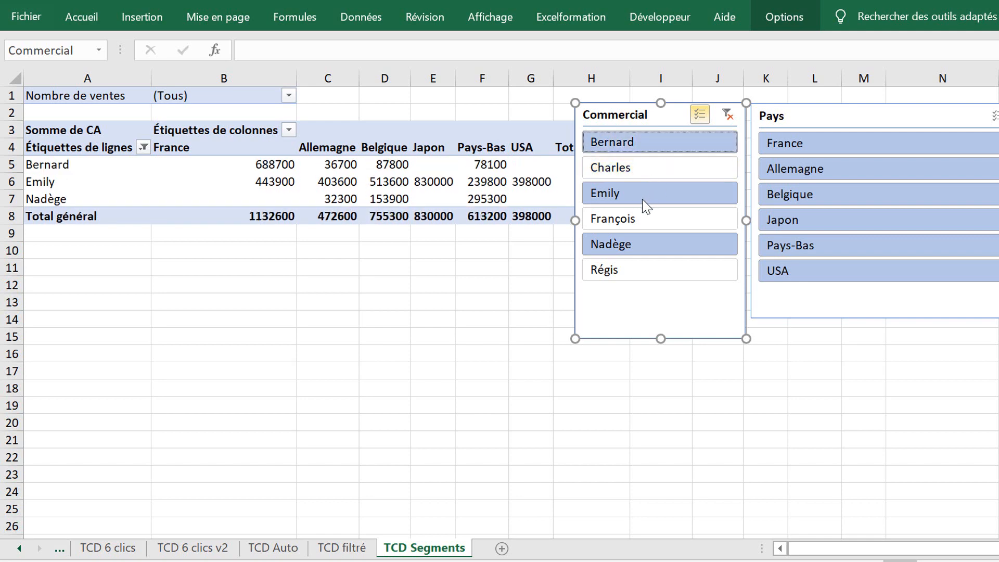
click(623, 276)
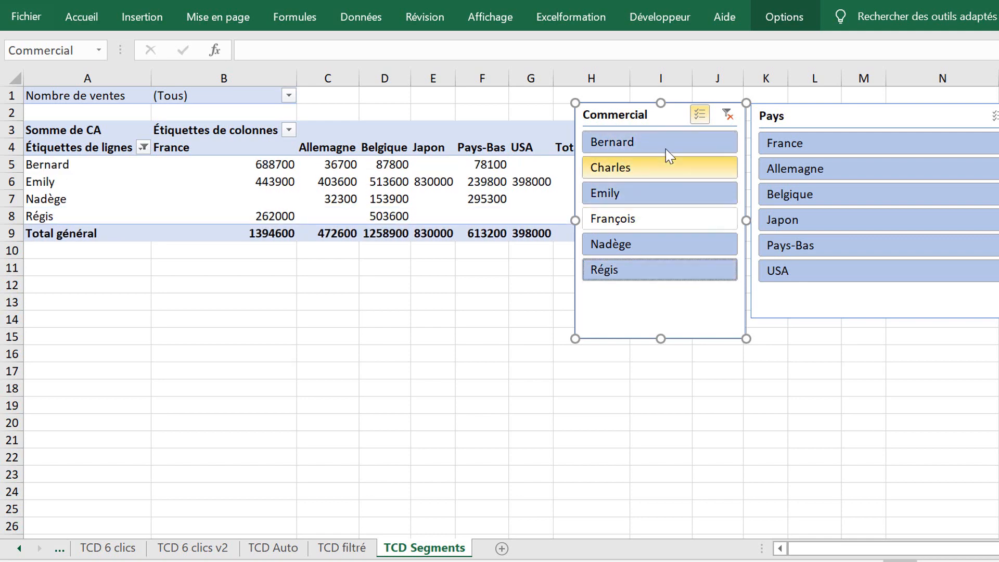
Disable multiple selection and filter the Commercial slicer to the continuous range from the second to the fifth salesperson
click(704, 113)
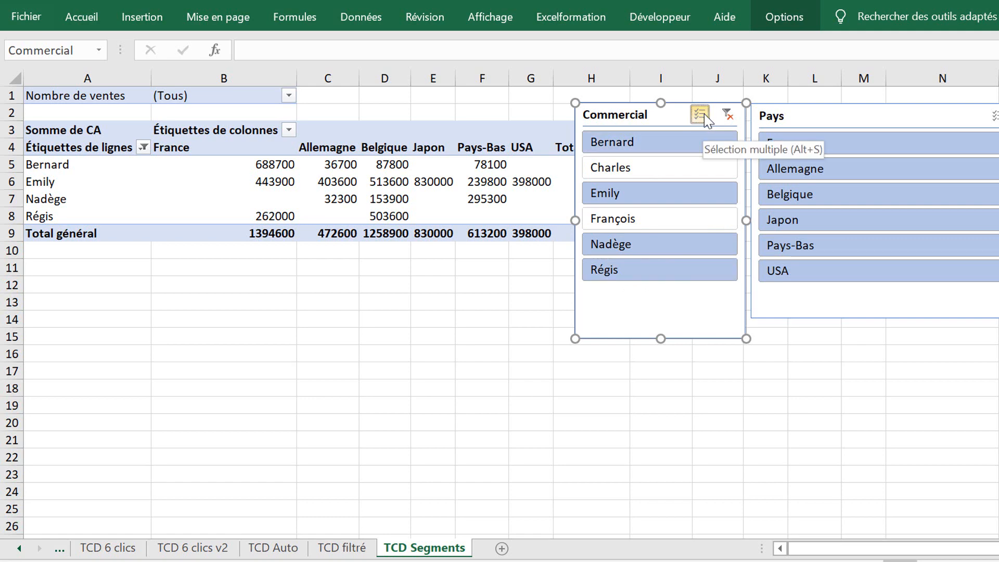
click(654, 167)
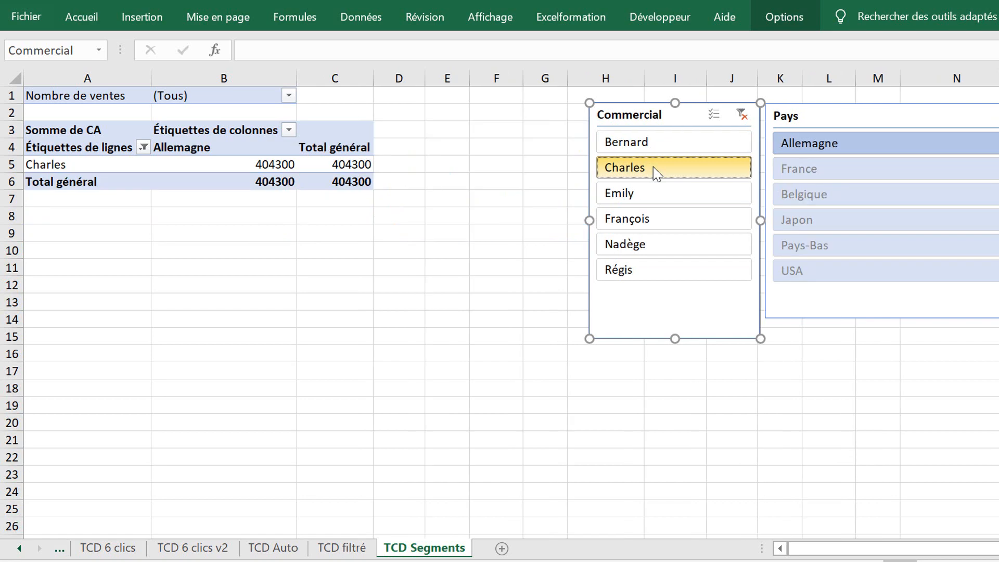
shift+click(643, 248)
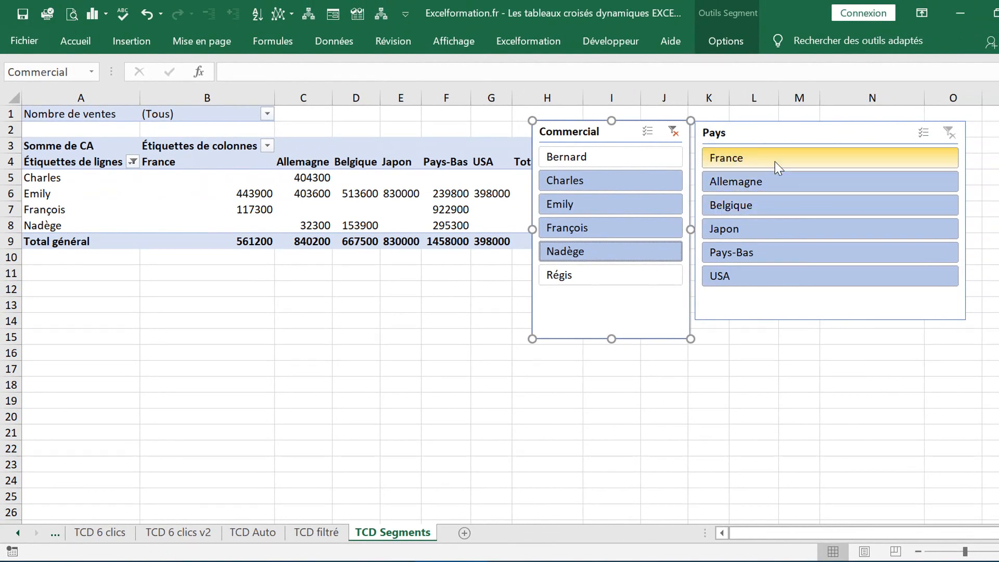
Filter the Pays slicer to France and Japon, and clear the Commercial slicer's filter
click(774, 161)
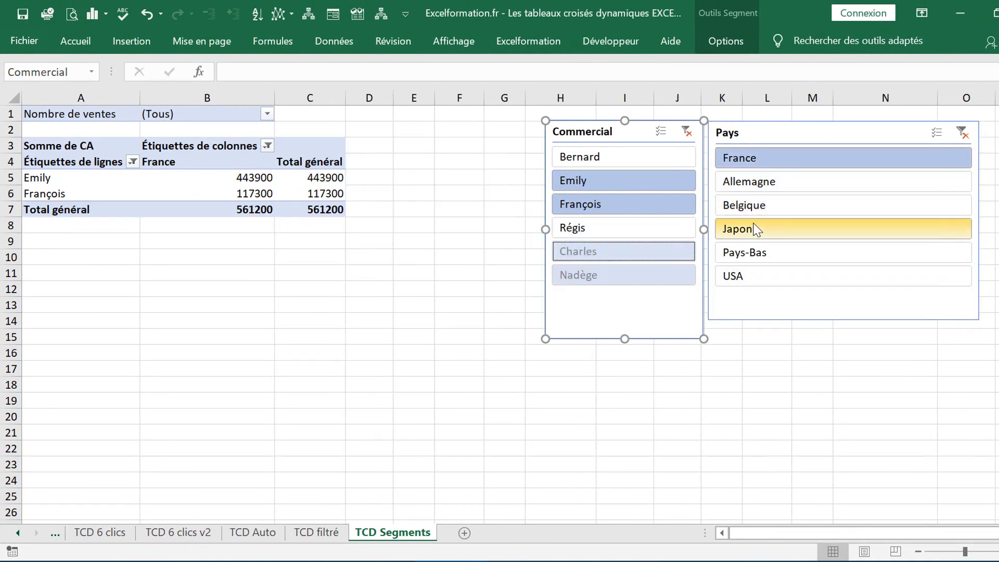
ctrl+click(756, 229)
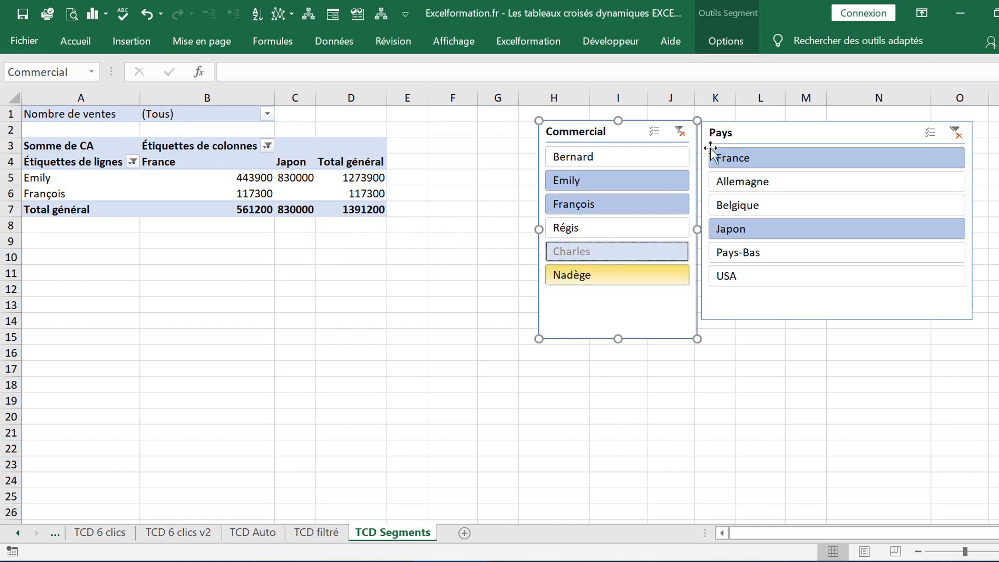
click(679, 132)
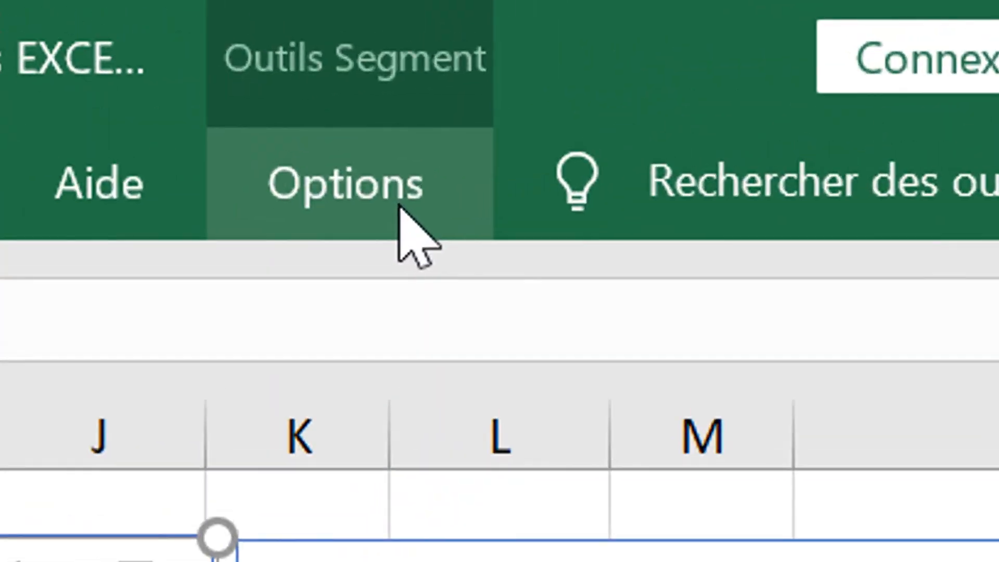
Sort the Commercial slicer's items in descending order (Z to A) and hide the items without data
click(400, 205)
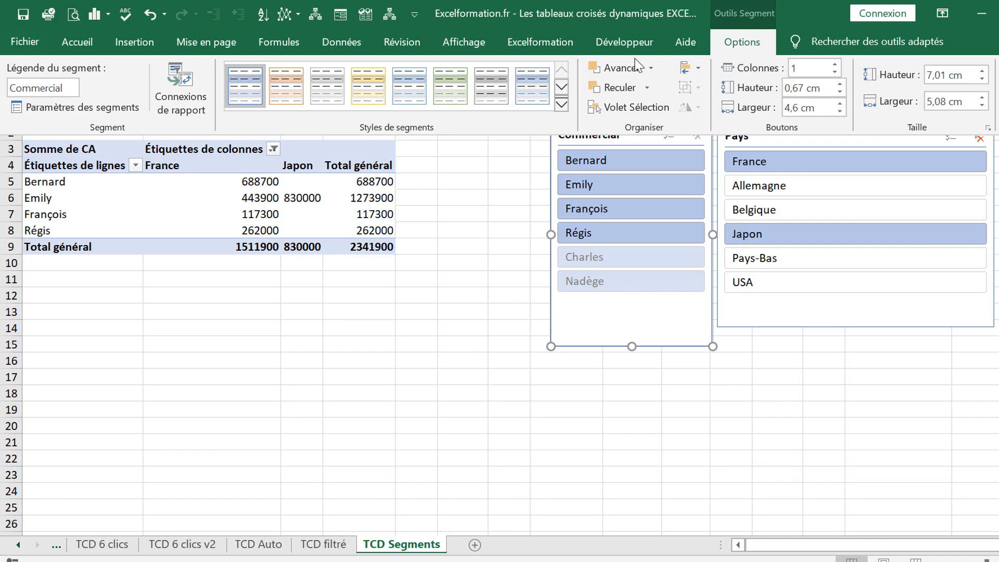
click(91, 107)
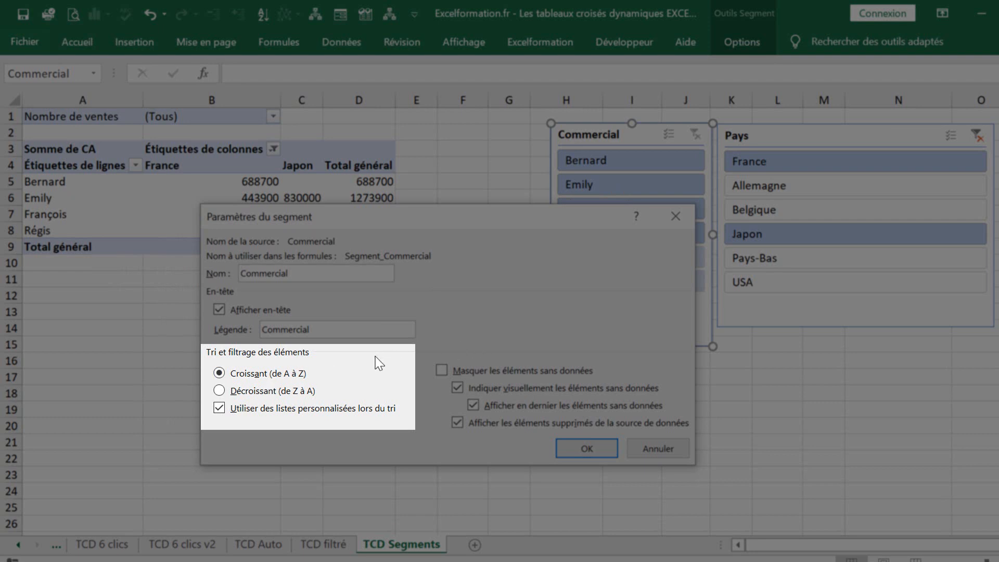
click(267, 391)
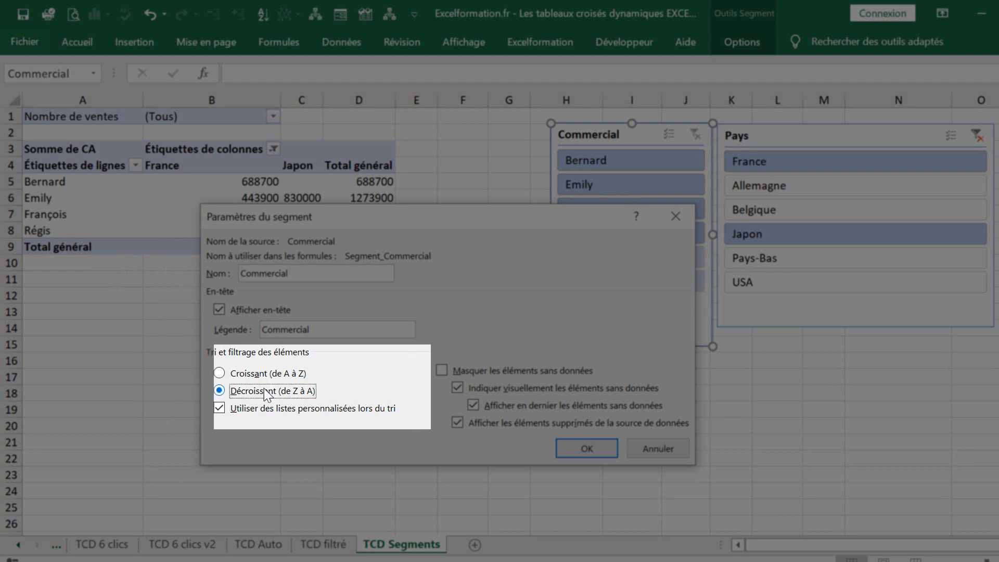
click(444, 370)
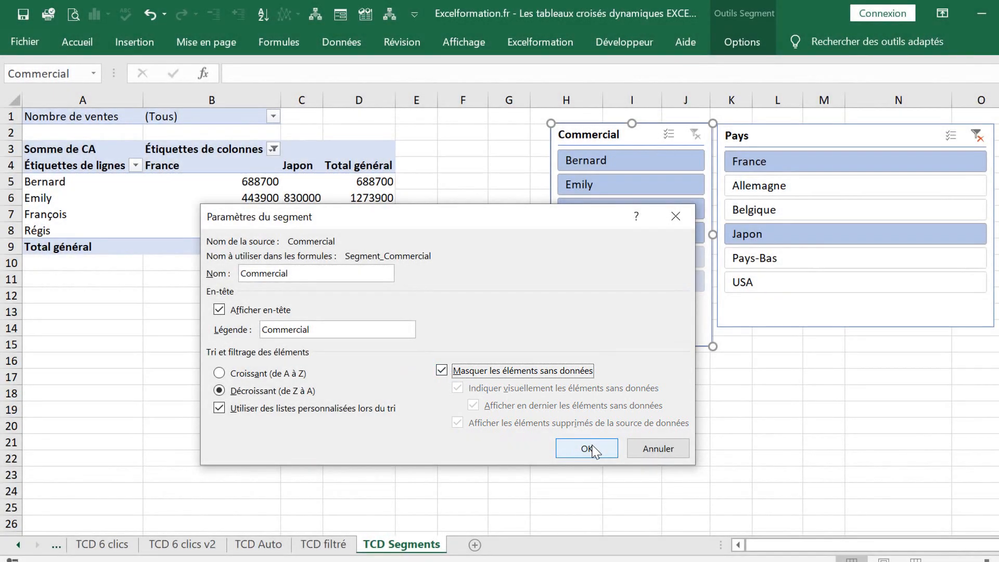
click(592, 448)
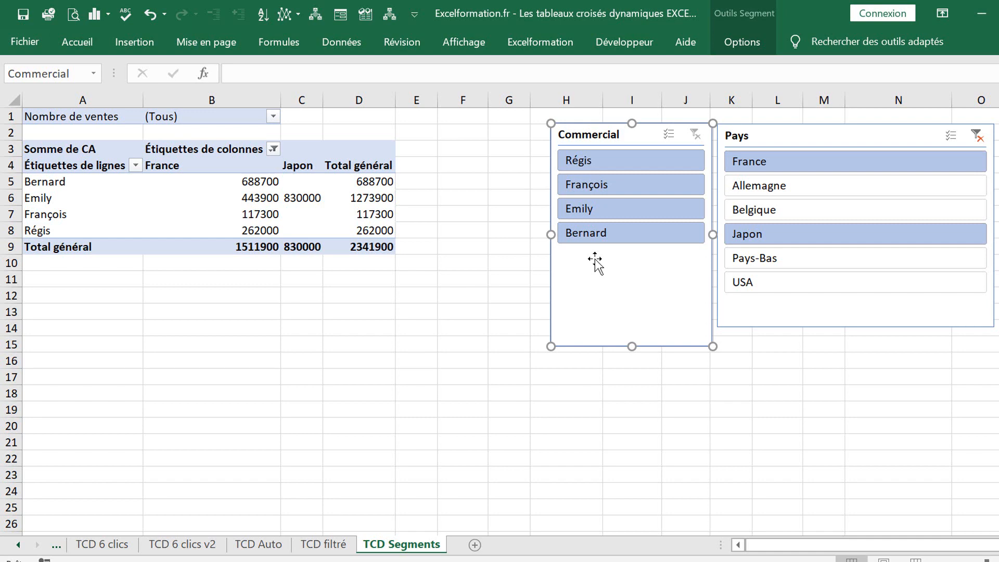
Connect the Commercial slicer to the pivot table on the TCD filtré sheet in addition to its own
click(738, 44)
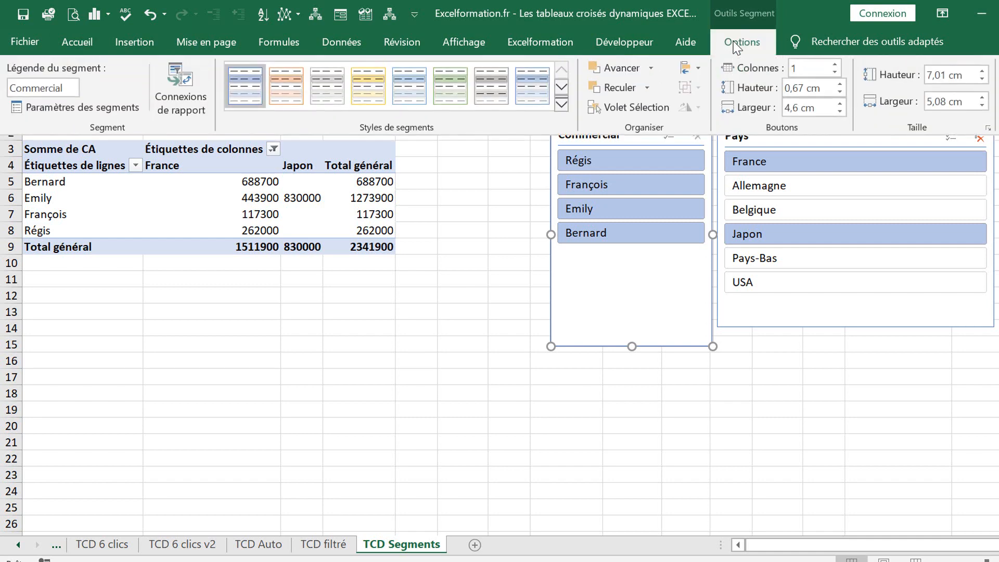
key(ctrl+F1)
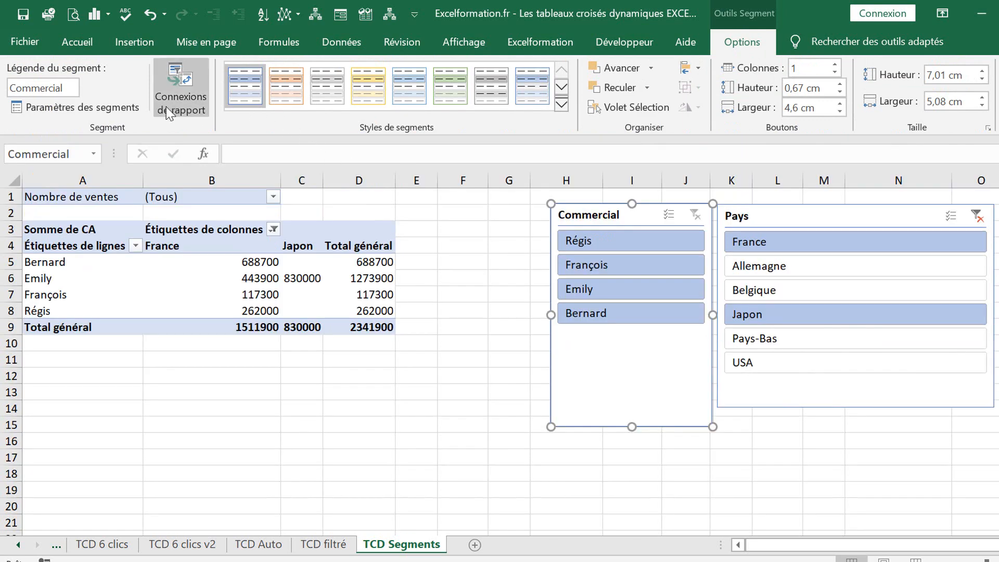
click(177, 99)
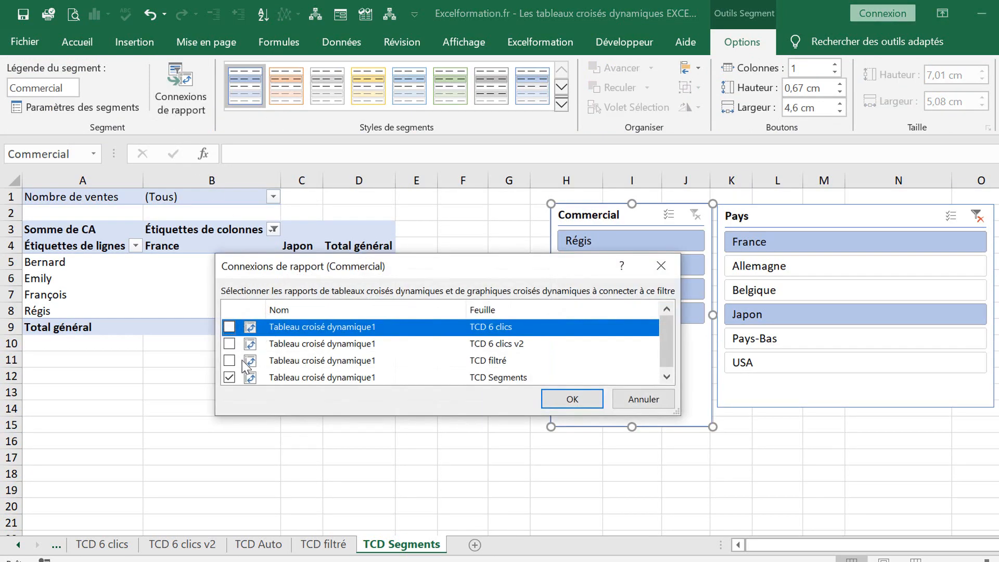
click(230, 361)
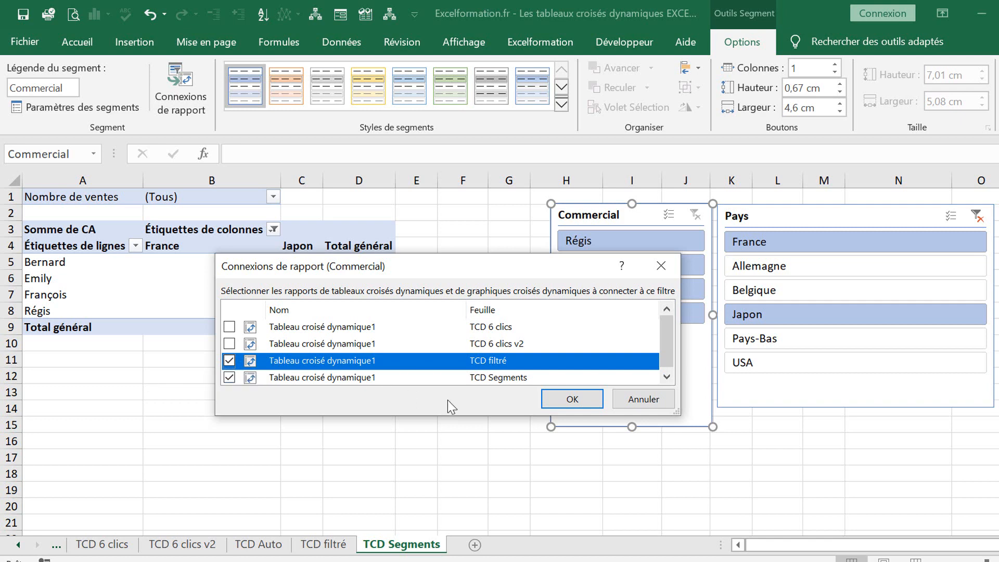
click(561, 401)
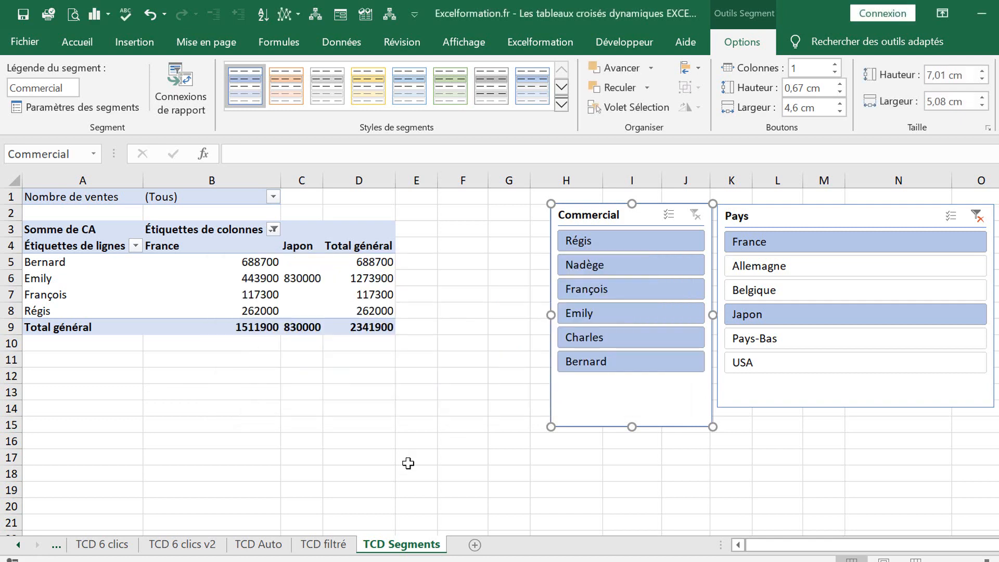
Filter the Commercial slicer to the fifth salesperson and compare the connected pivot table on the TCD filtré sheet before and after
click(324, 546)
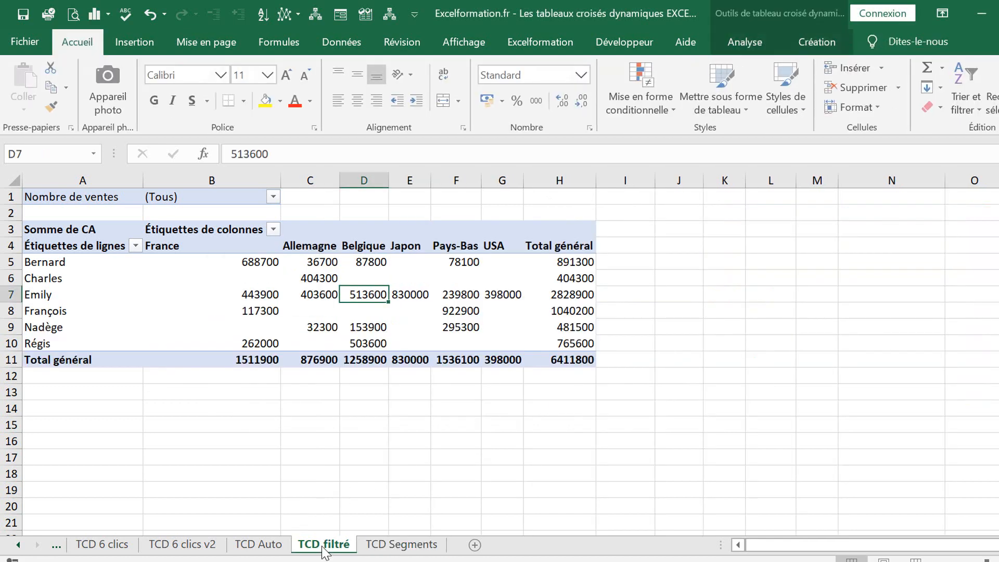
click(394, 547)
click(585, 337)
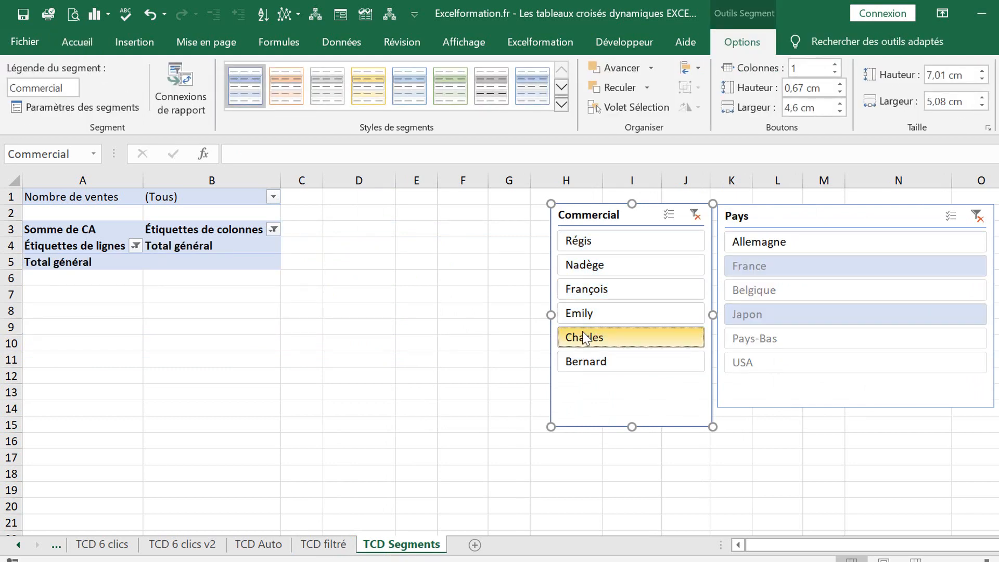
click(327, 545)
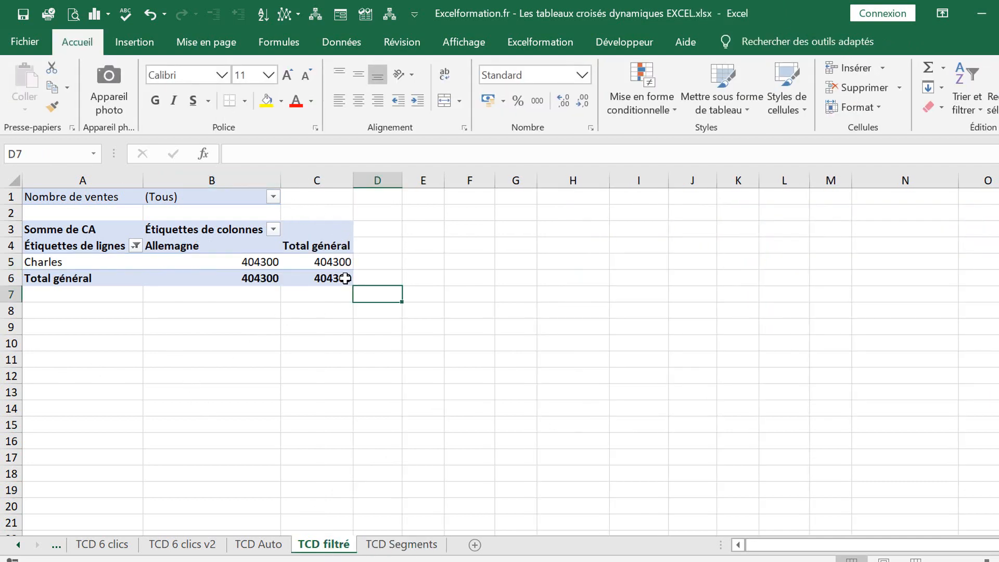
mouse_move(346, 279)
click(401, 545)
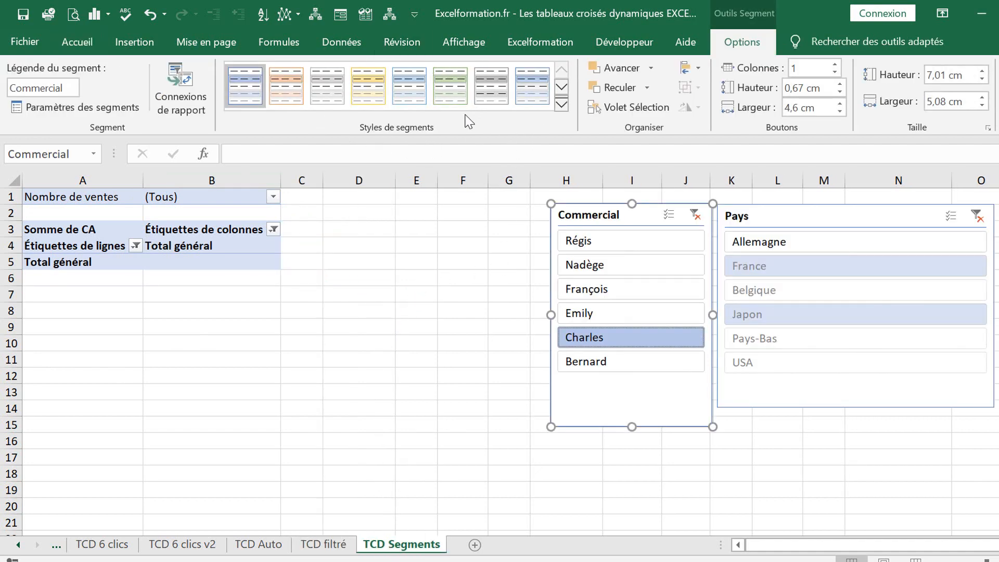
Apply the orange style from the dark (Foncé) group to the Commercial slicer
click(562, 105)
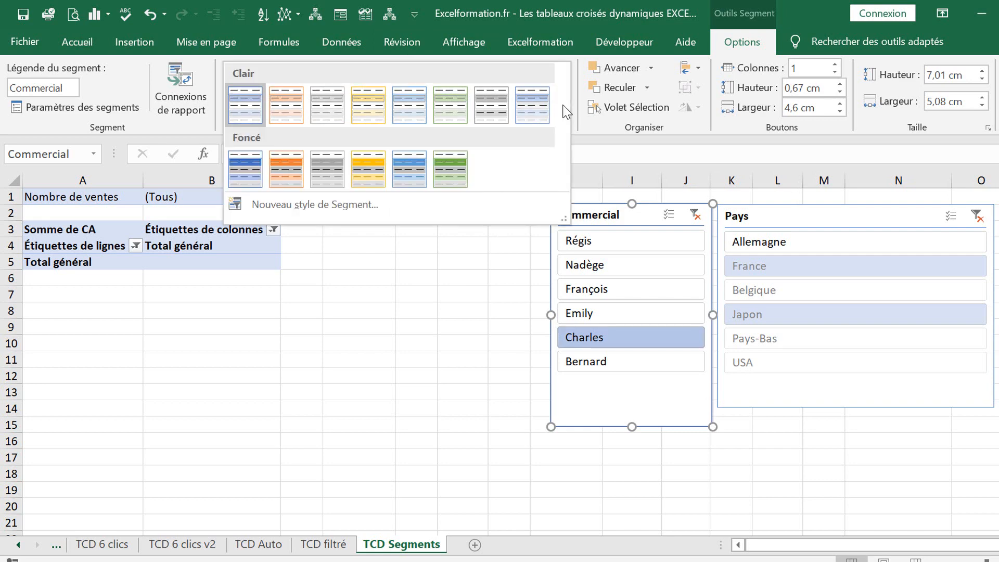
click(292, 168)
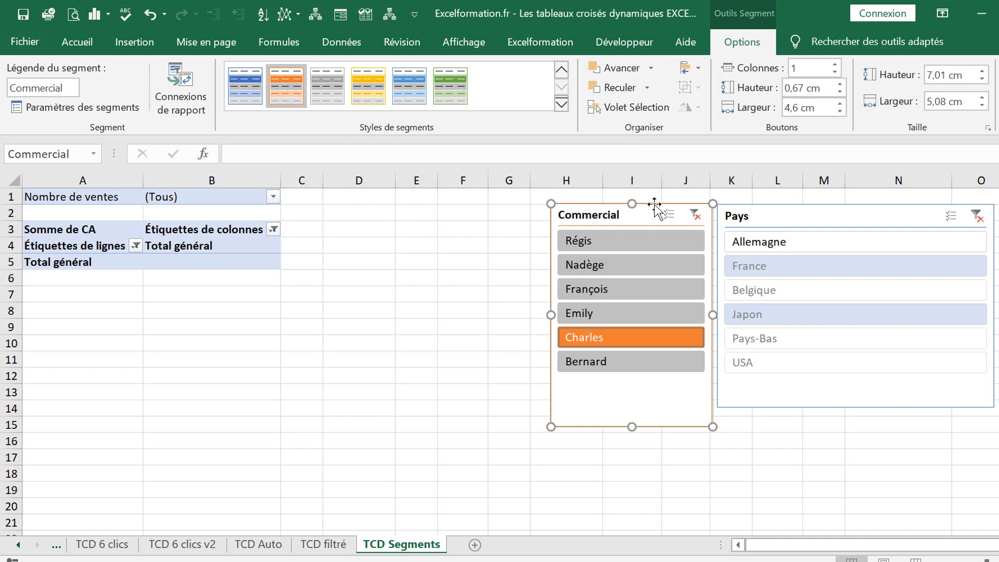
Move the Commercial slicer so it overlaps the Pays slicer and bring it forward in front of Pays
drag(654, 203, 736, 229)
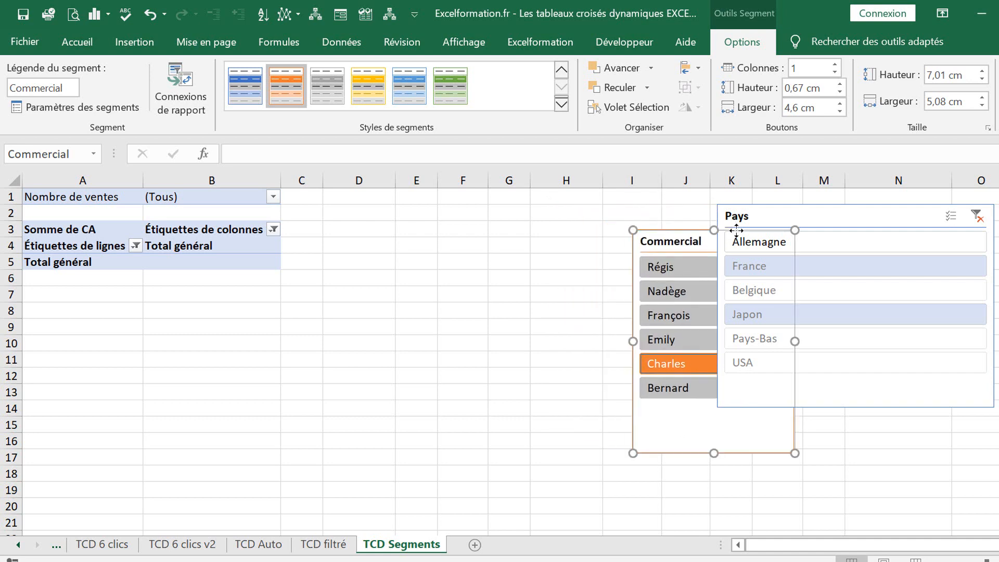
click(614, 69)
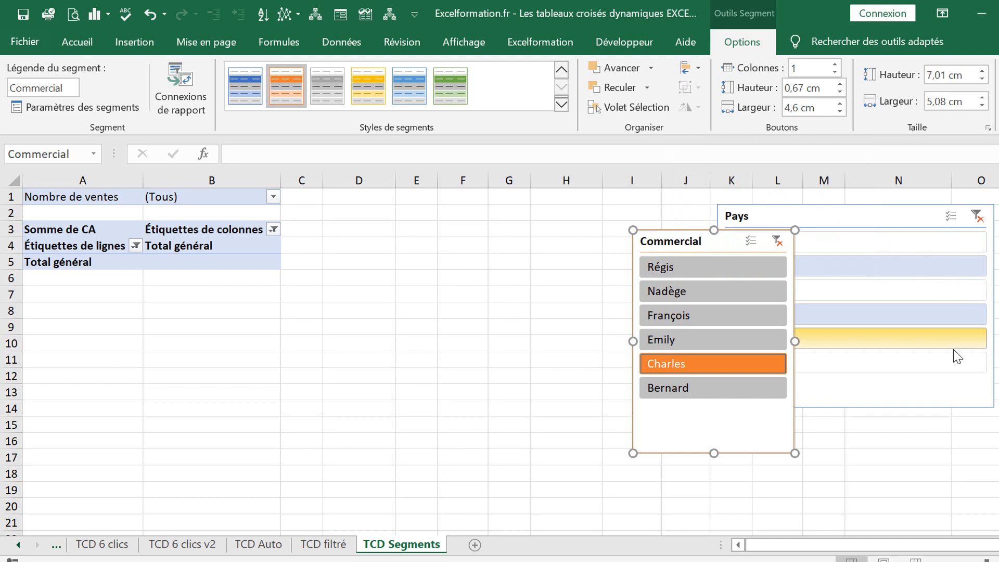
Align the tops of the Commercial and Pays slicers, and move the Commercial slicer clear of Pays, over columns F to H
ctrl+click(937, 396)
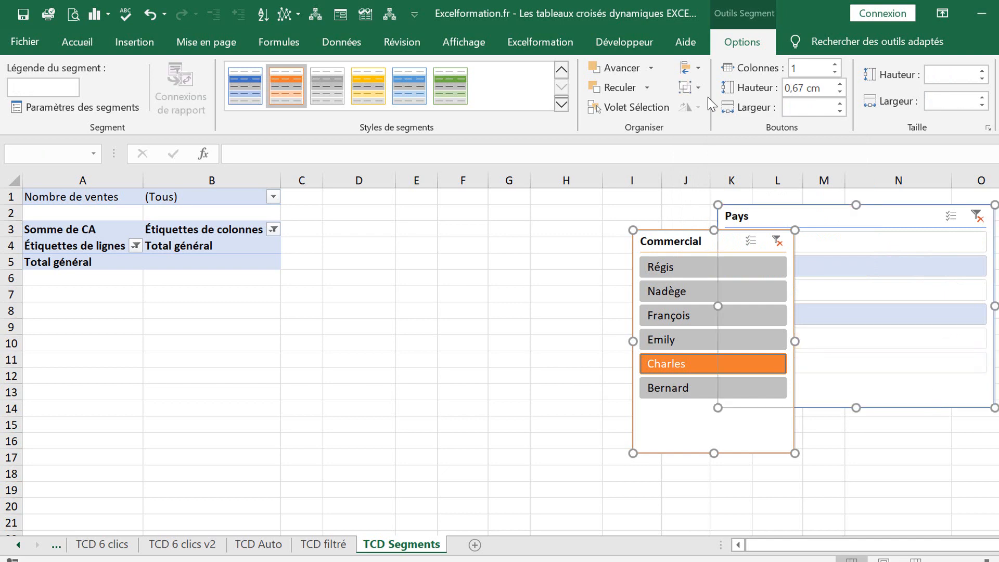
click(693, 74)
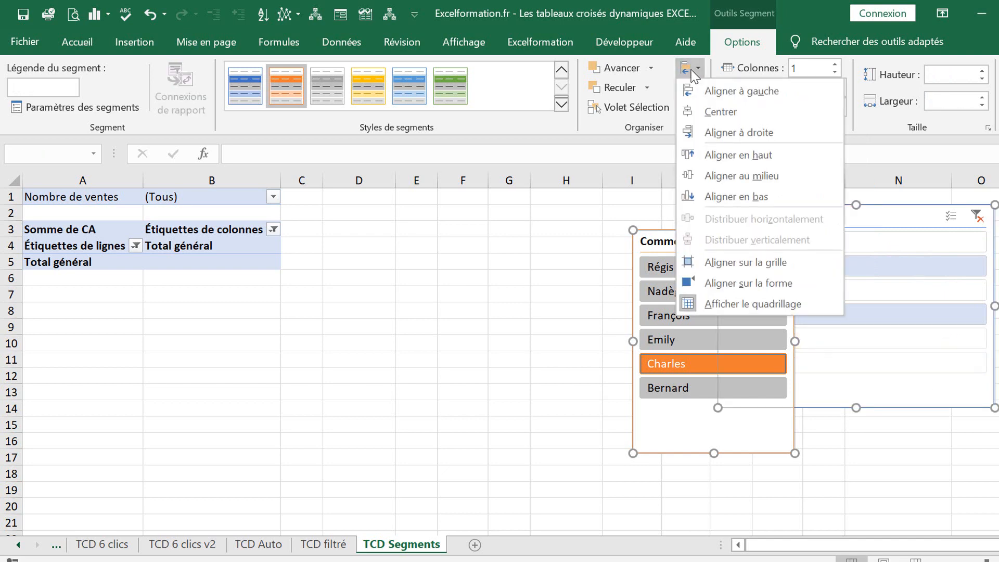
click(708, 153)
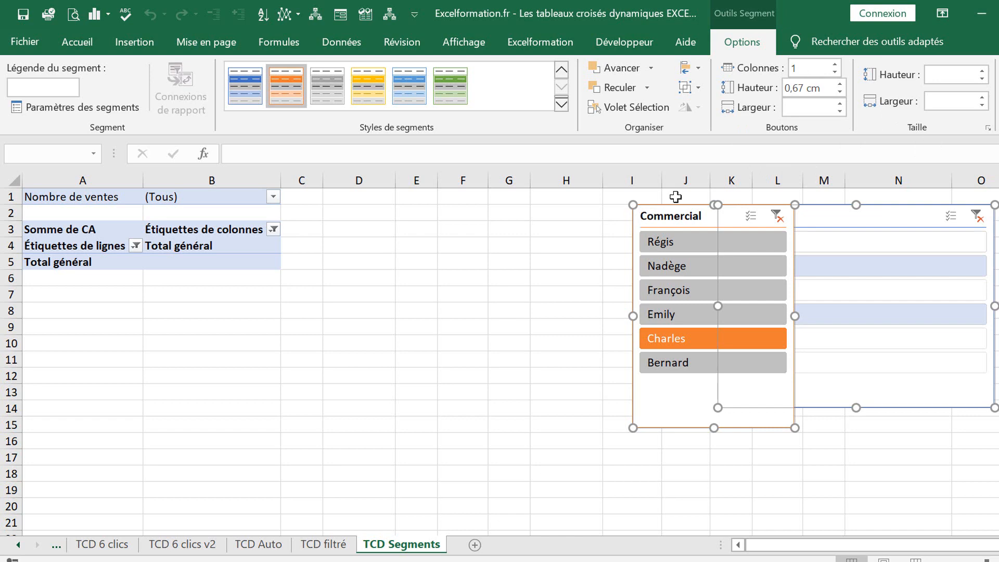
key(Escape)
click(654, 213)
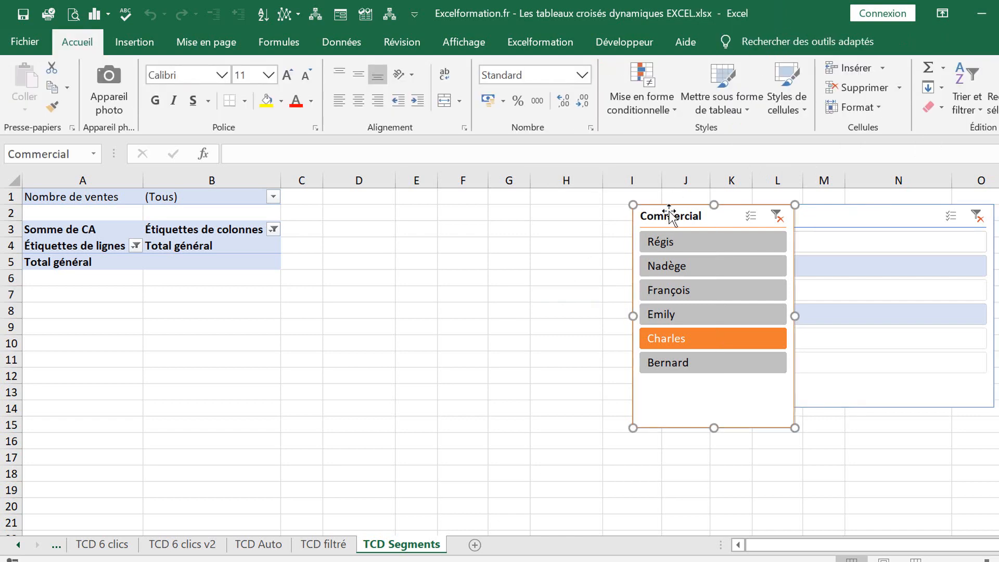
drag(654, 208, 459, 207)
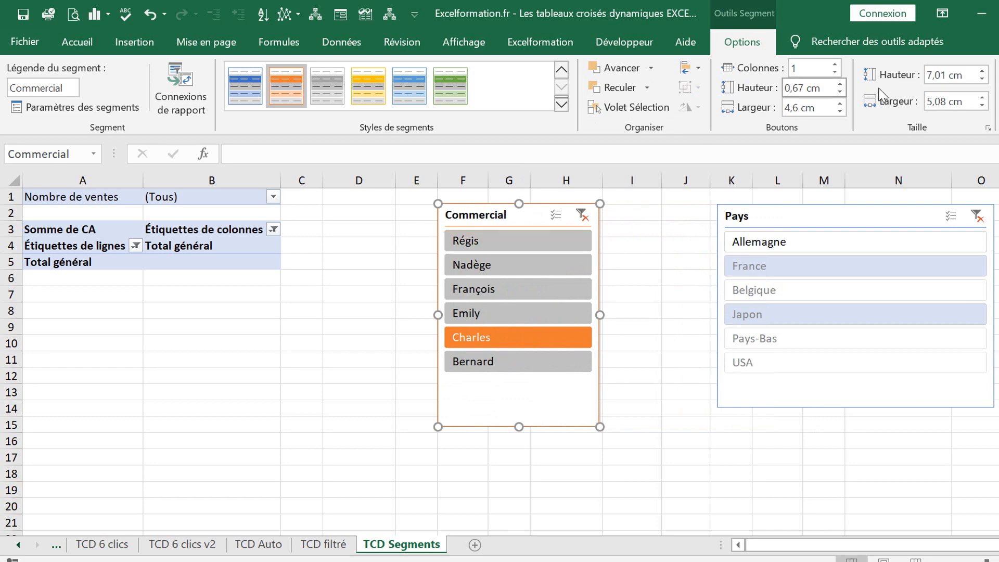
Arrange the Commercial slicer's buttons in 2 columns and set the button height to 1,7 cm
click(835, 64)
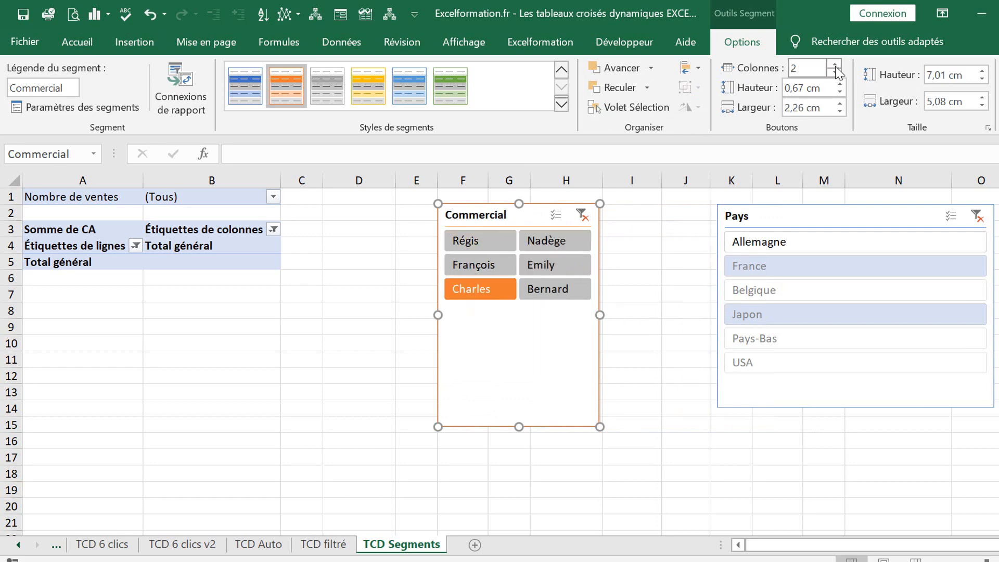
click(839, 84)
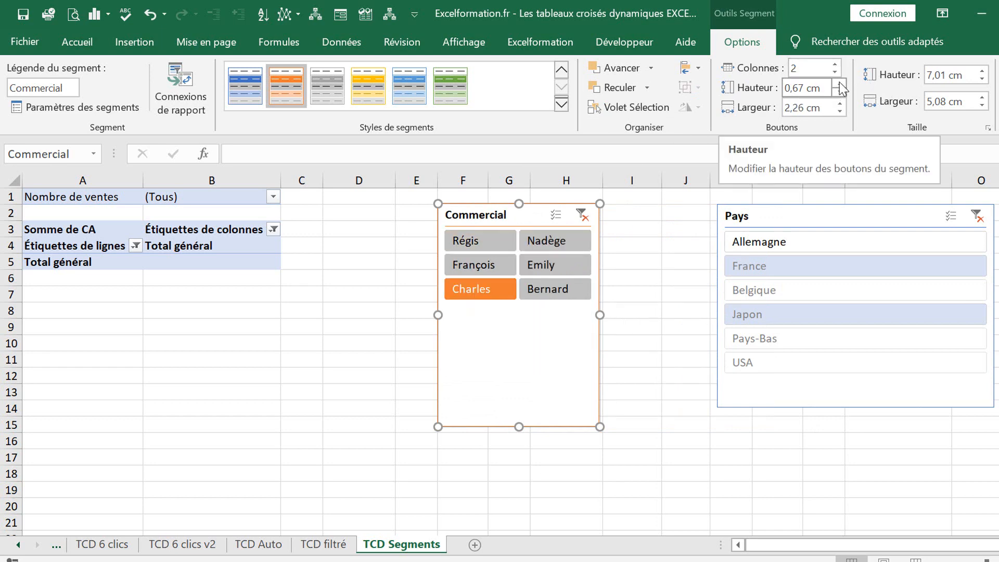
click(839, 83)
click(838, 83)
click(839, 83)
click(839, 83)
click(839, 83)
click(839, 83)
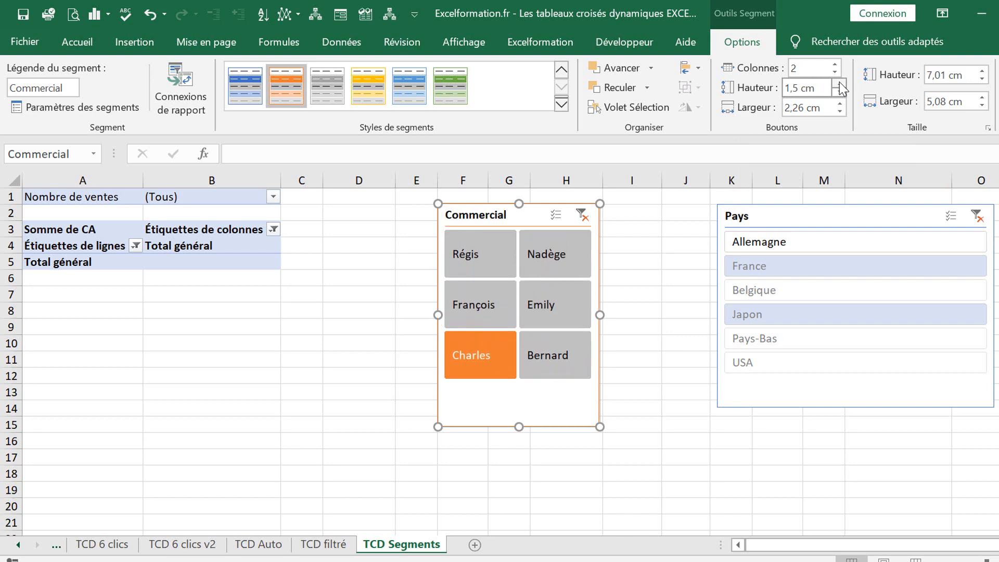
click(839, 84)
click(839, 84)
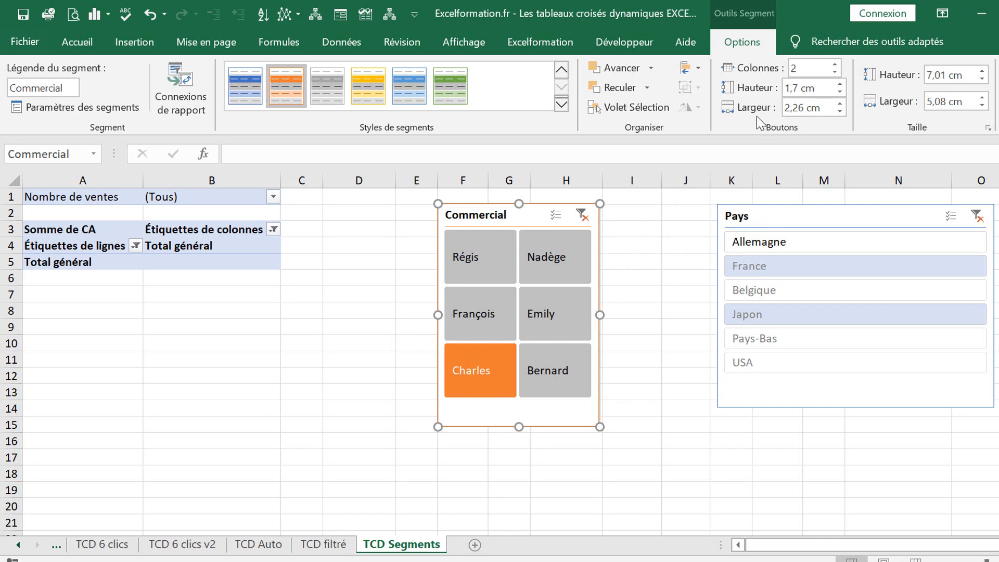
Filter the Commercial slicer to the fourth salesperson and delete the slicer from the sheet
click(548, 305)
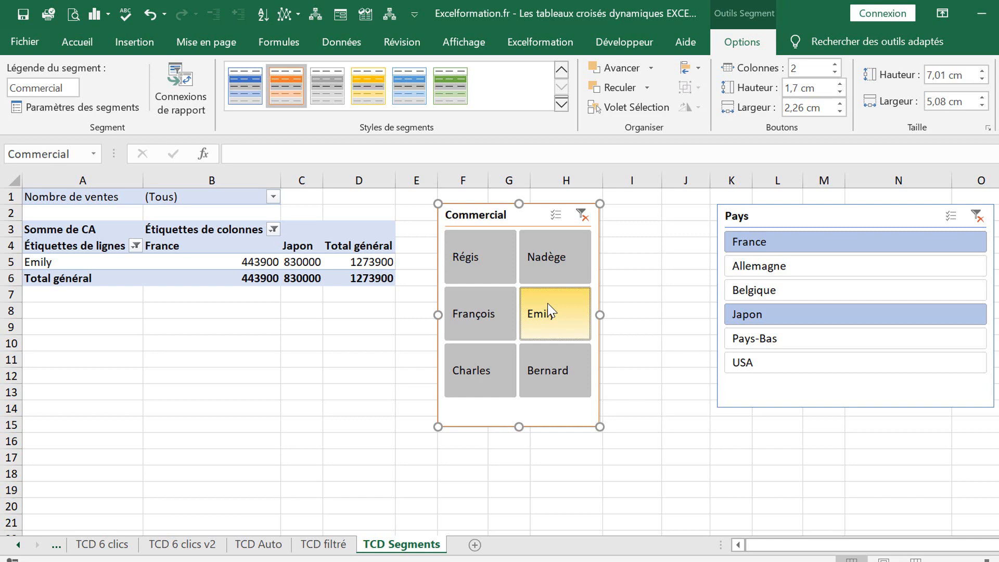
key(Delete)
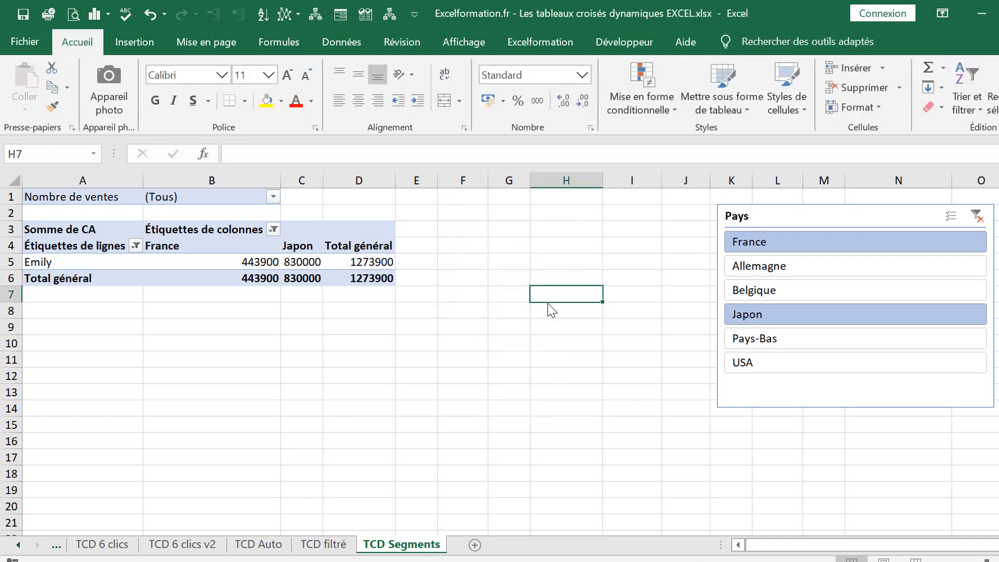